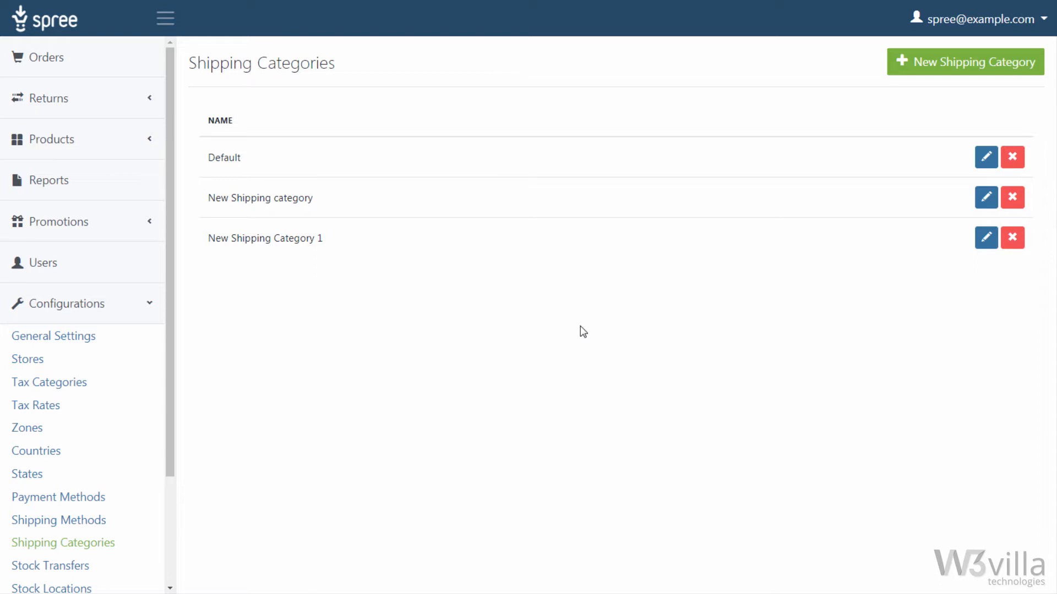
Delete the shipping category named New Shipping Category 1 and confirm the removal
{"action": "left_click", "coordinate": [985, 241]}
{"action": "left_click", "coordinate": [1012, 238]}
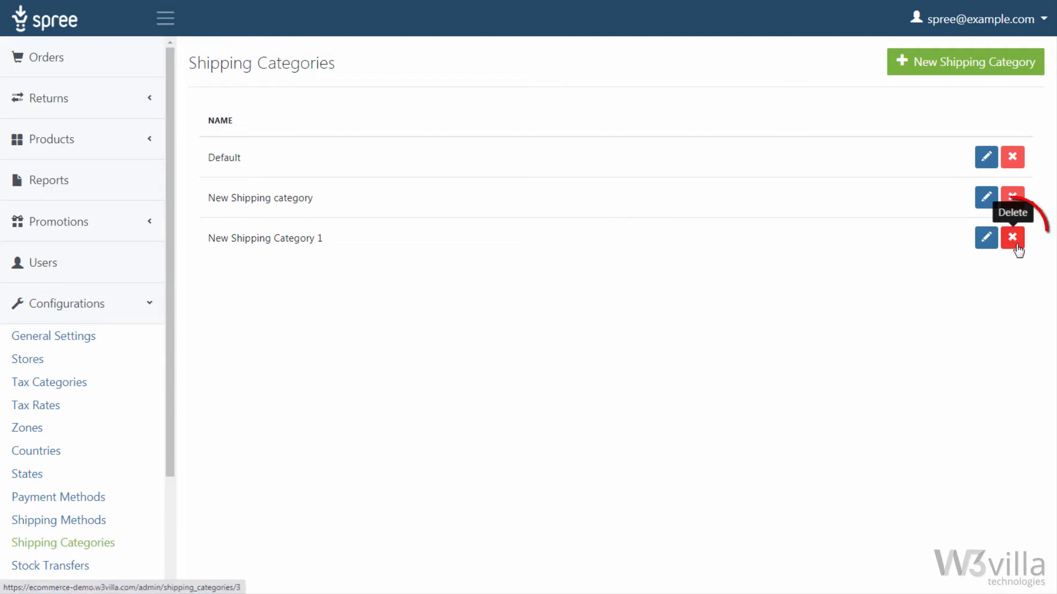
{"action": "left_click", "coordinate": [597, 70]}
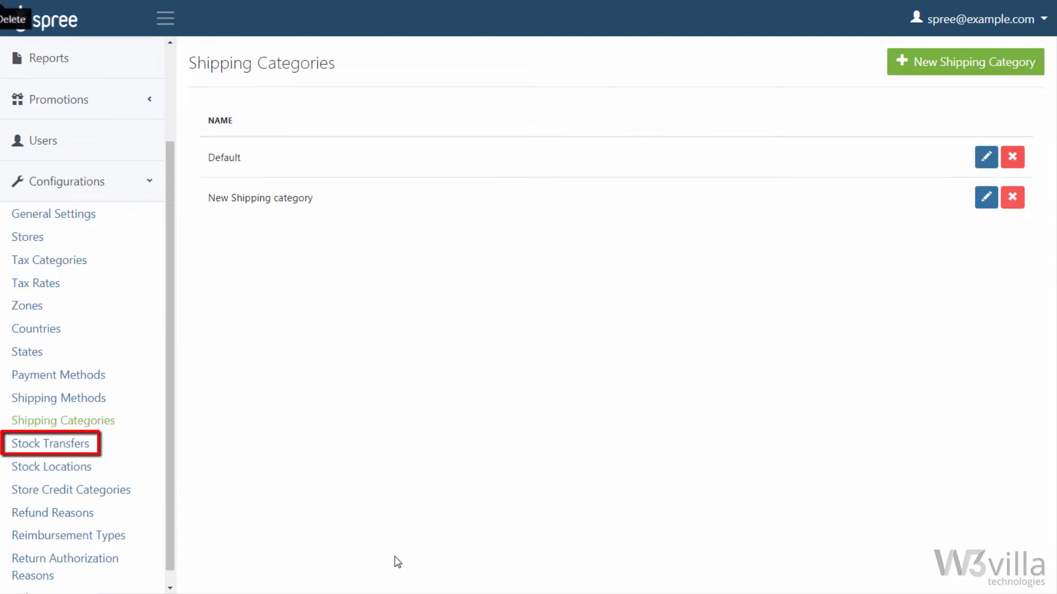
Start a new stock transfer with Stock Location 1 as the source and default as the destination
{"action": "left_click", "coordinate": [147, 450]}
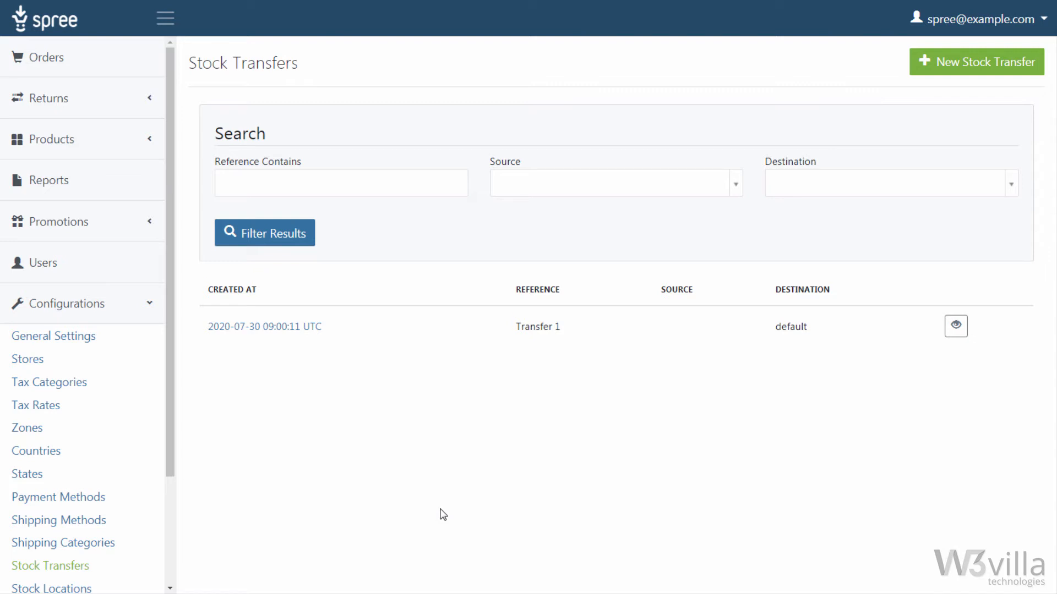
{"action": "left_click", "coordinate": [917, 72]}
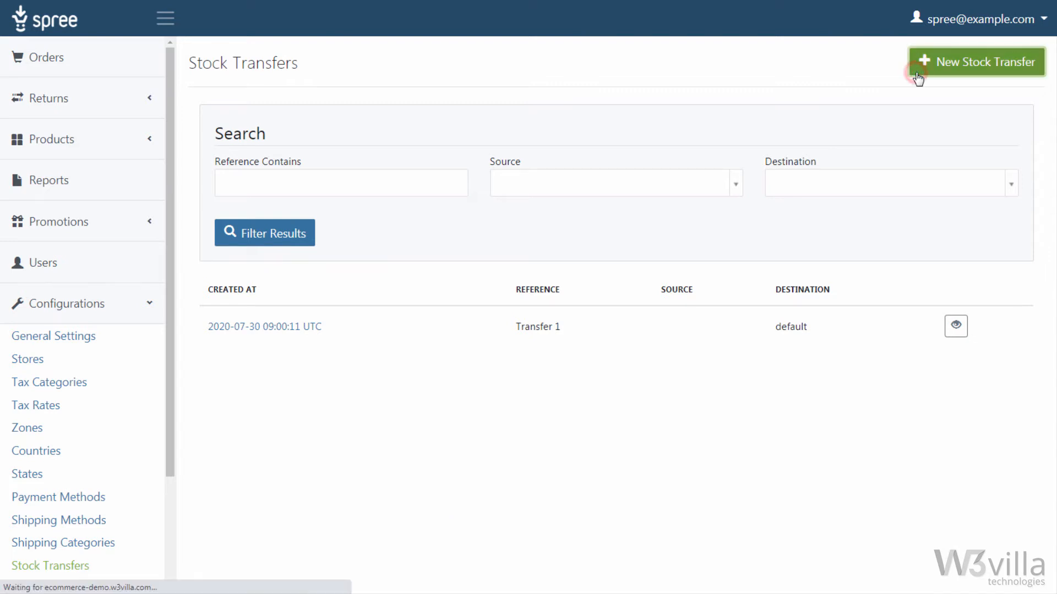
{"action": "left_click", "coordinate": [338, 176]}
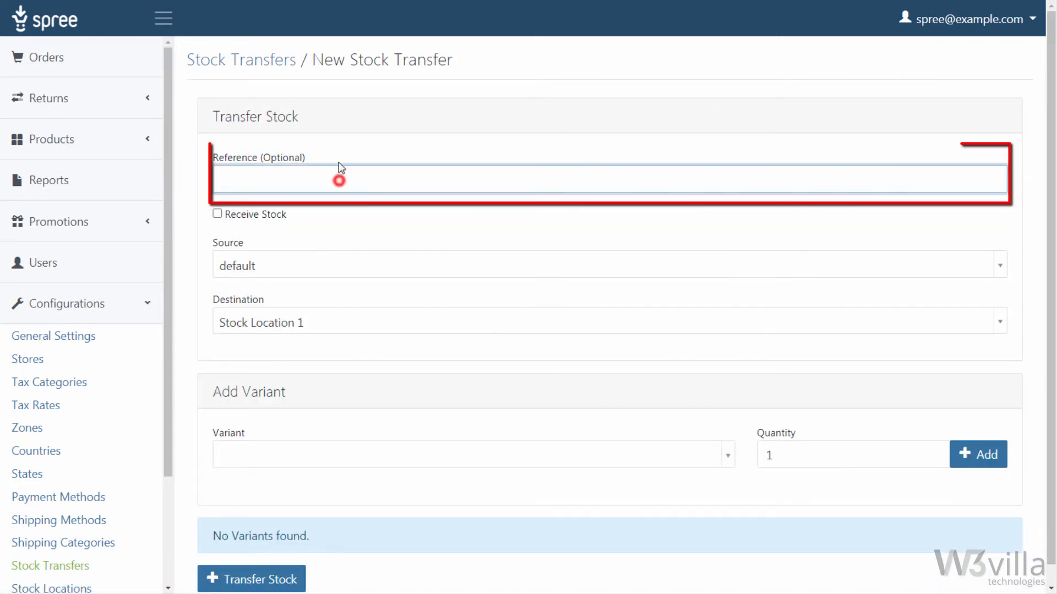
{"action": "type", "text": "ST demo"}
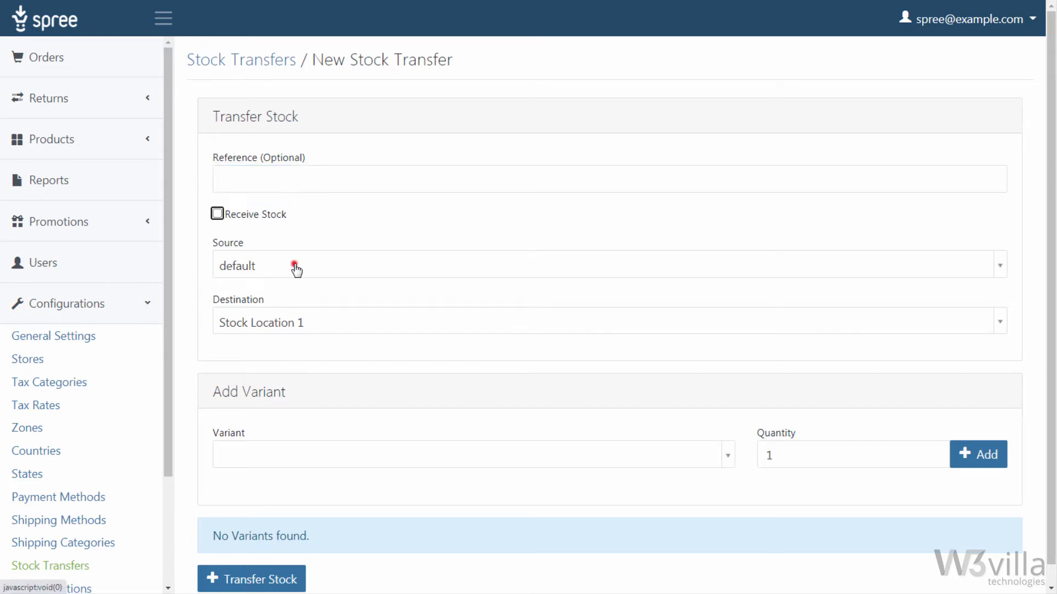
{"action": "left_click", "coordinate": [295, 265]}
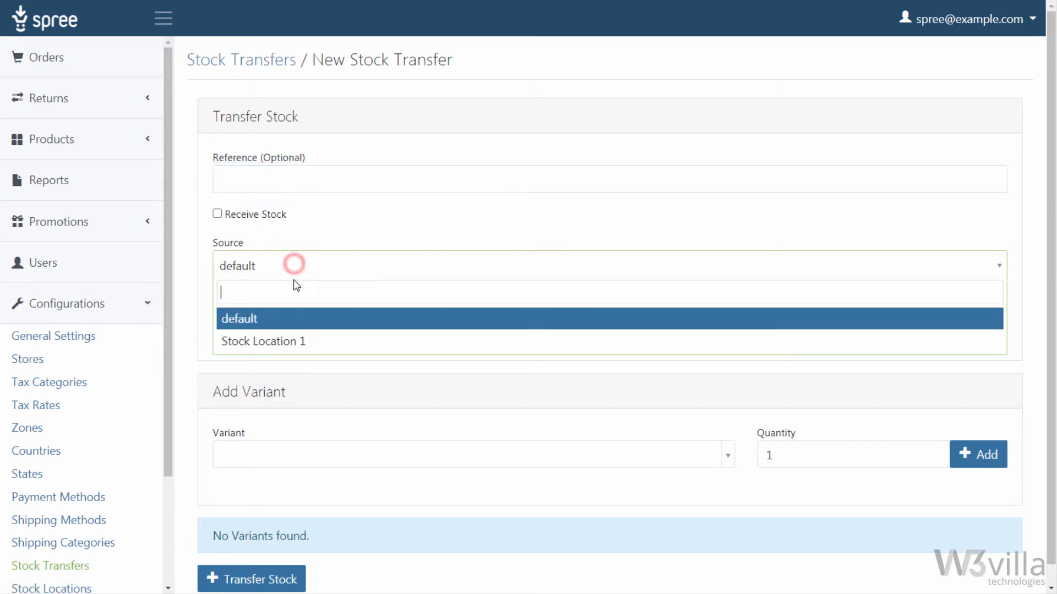
{"action": "left_click", "coordinate": [291, 342]}
{"action": "left_click", "coordinate": [292, 326]}
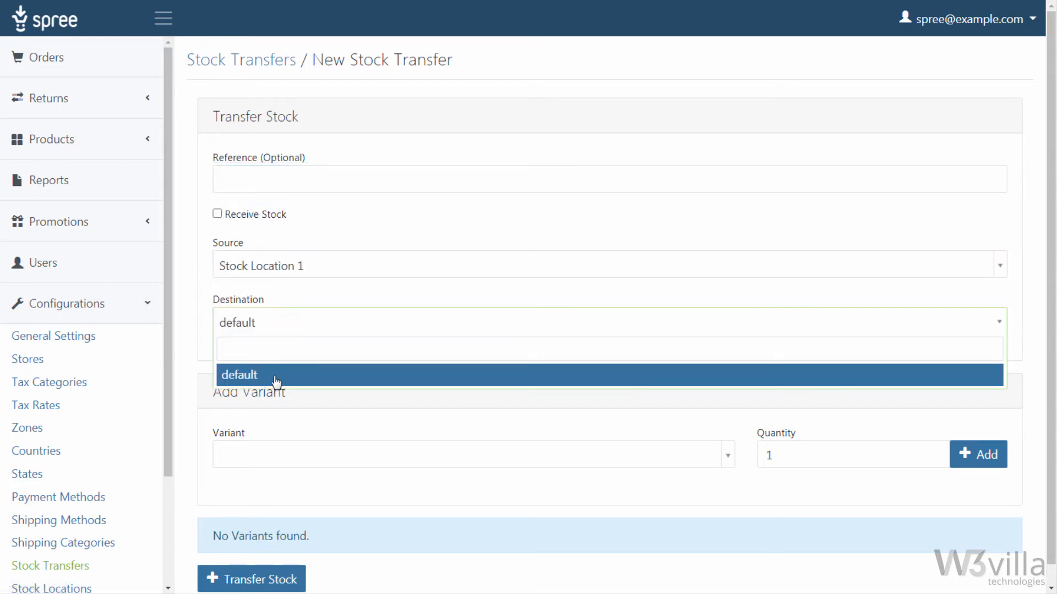
{"action": "left_click", "coordinate": [275, 377]}
Add the Running Sweatshirt variant with a quantity of 10 to the transfer and submit it
{"action": "left_click", "coordinate": [266, 452]}
{"action": "type", "text": "gsw"}
{"action": "left_click", "coordinate": [295, 298]}
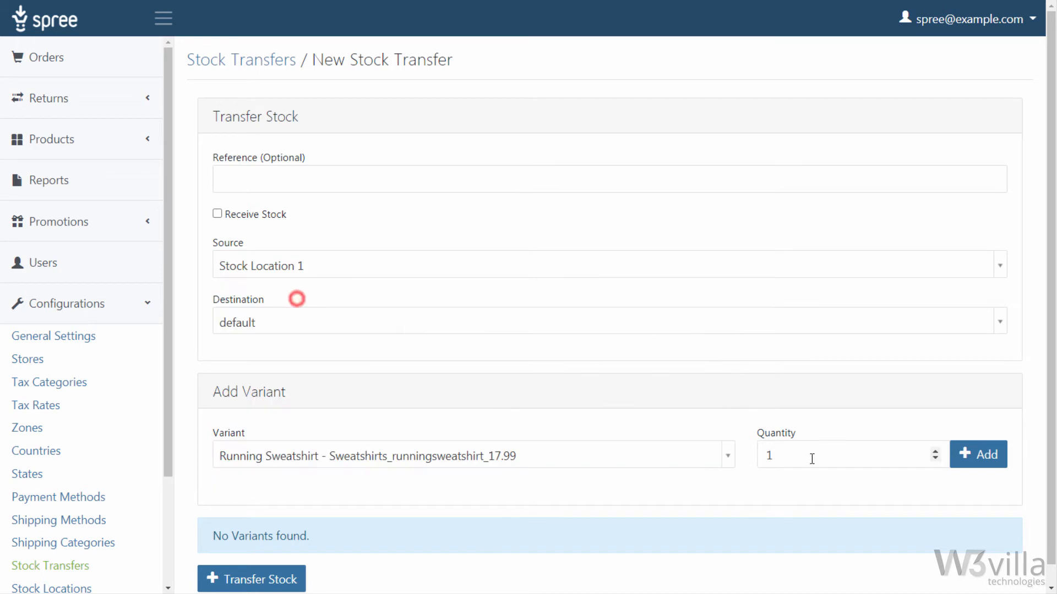
{"action": "left_click", "coordinate": [892, 453]}
{"action": "type", "text": "0"}
{"action": "scroll", "coordinate": [980, 449], "scroll_direction": "down", "scroll_amount": 1}
{"action": "left_click", "coordinate": [985, 435]}
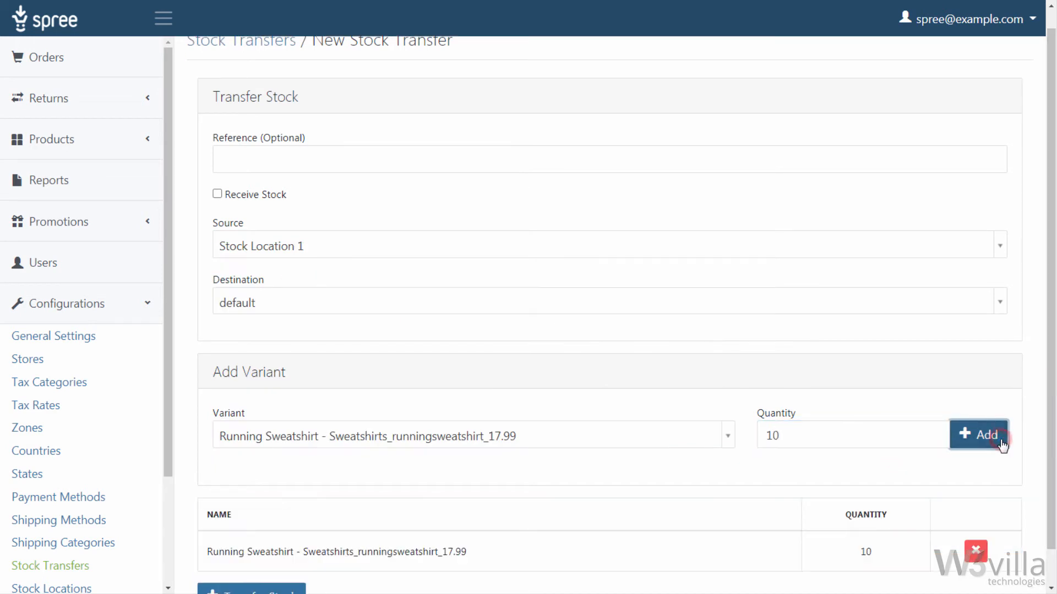
{"action": "scroll", "coordinate": [1054, 454], "scroll_direction": "down", "scroll_amount": 2}
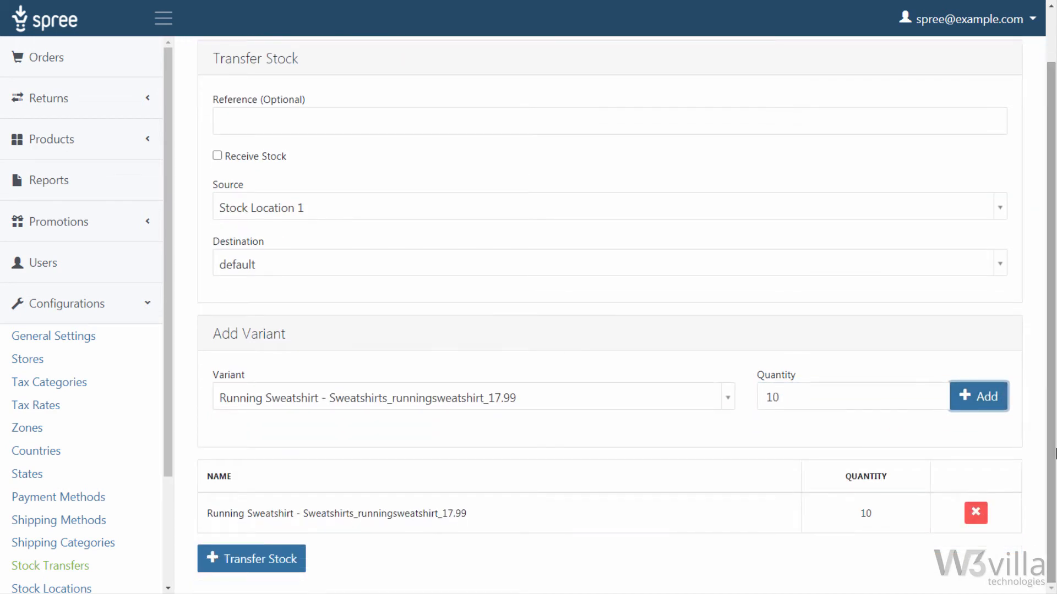
{"action": "left_click", "coordinate": [256, 573]}
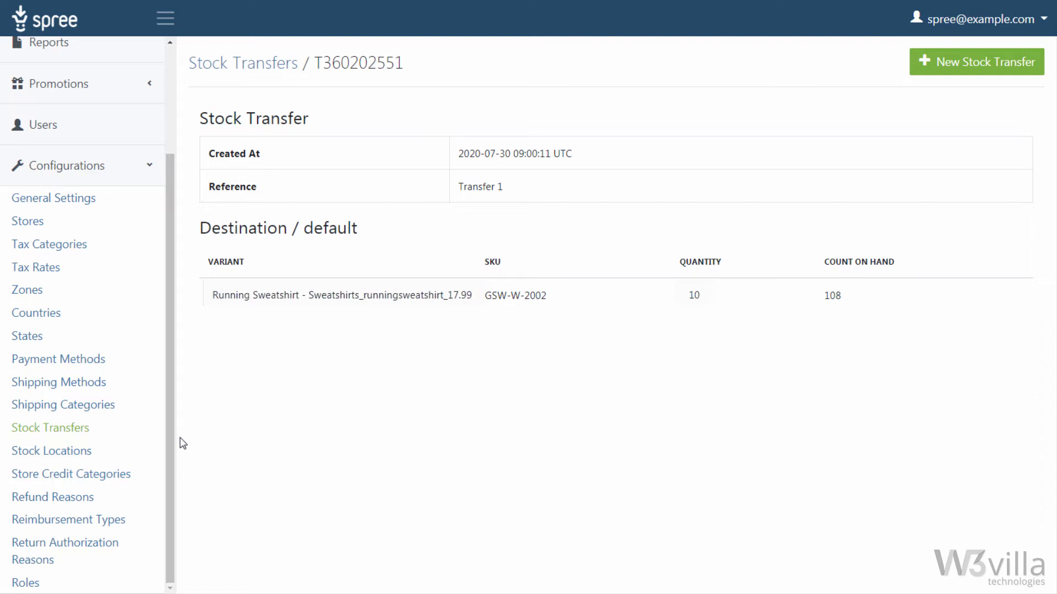
Create a stock location named Stock Location 2 with internal name ST2, including its address and phone number
{"action": "left_click", "coordinate": [150, 456]}
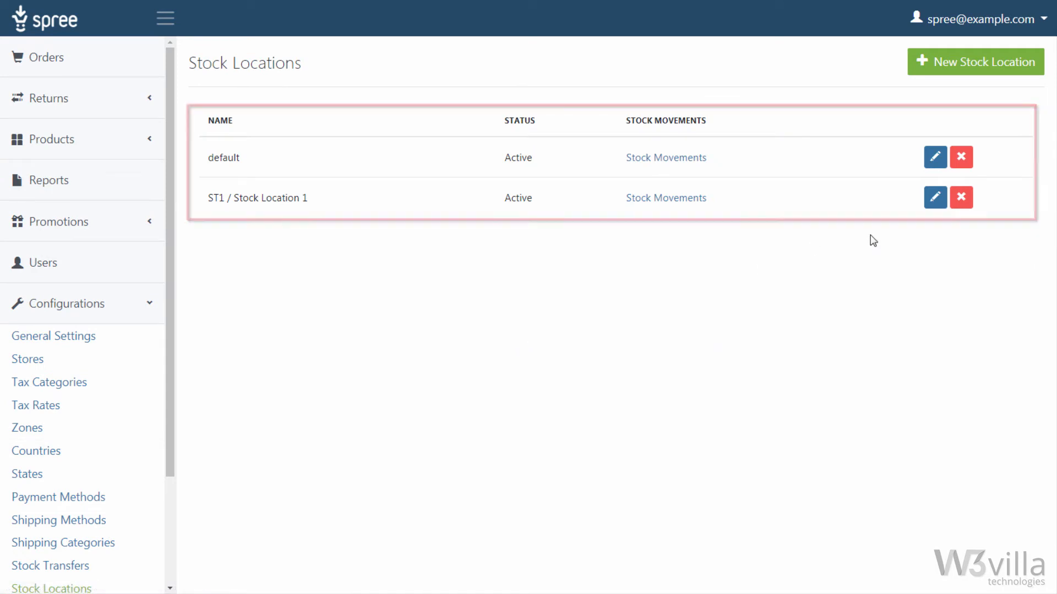
{"action": "left_click", "coordinate": [998, 76]}
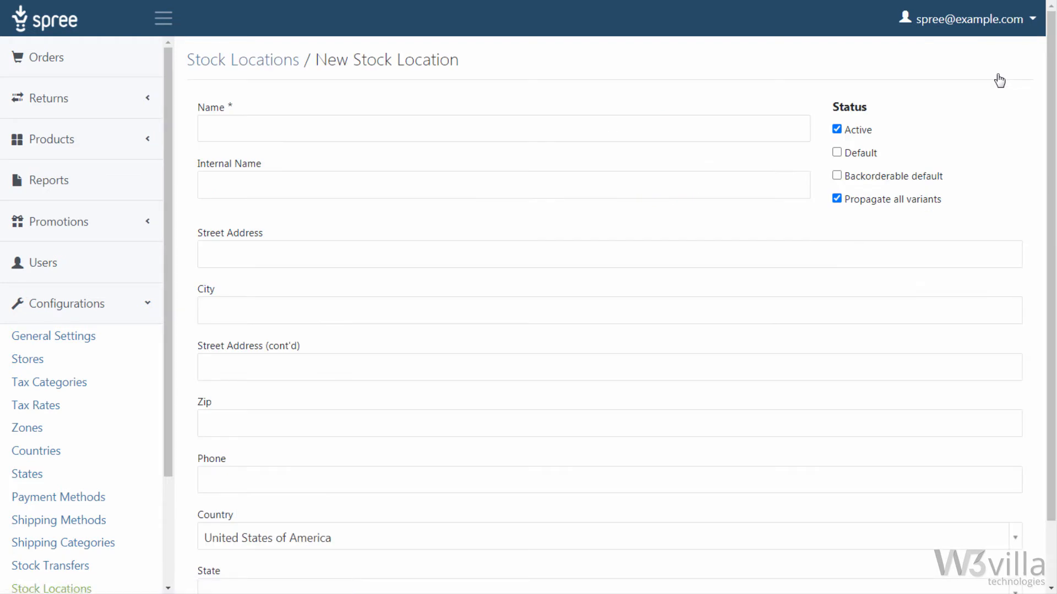
{"action": "left_click", "coordinate": [561, 132]}
{"action": "type", "text": "Stock Location 2"}
{"action": "key", "text": "Tab"}
{"action": "type", "text": "ST2"}
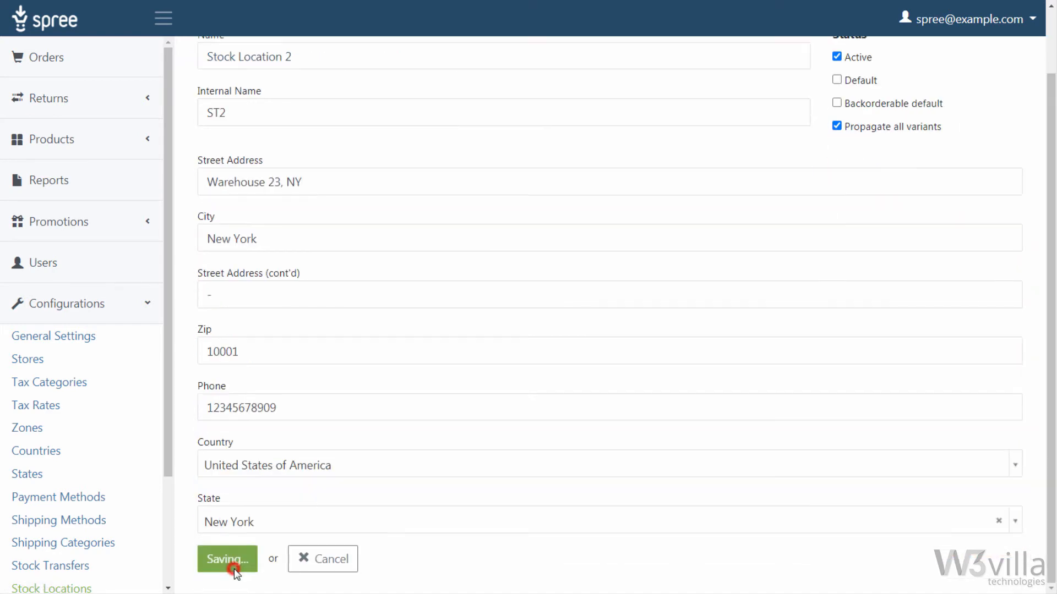
{"action": "left_click", "coordinate": [232, 567]}
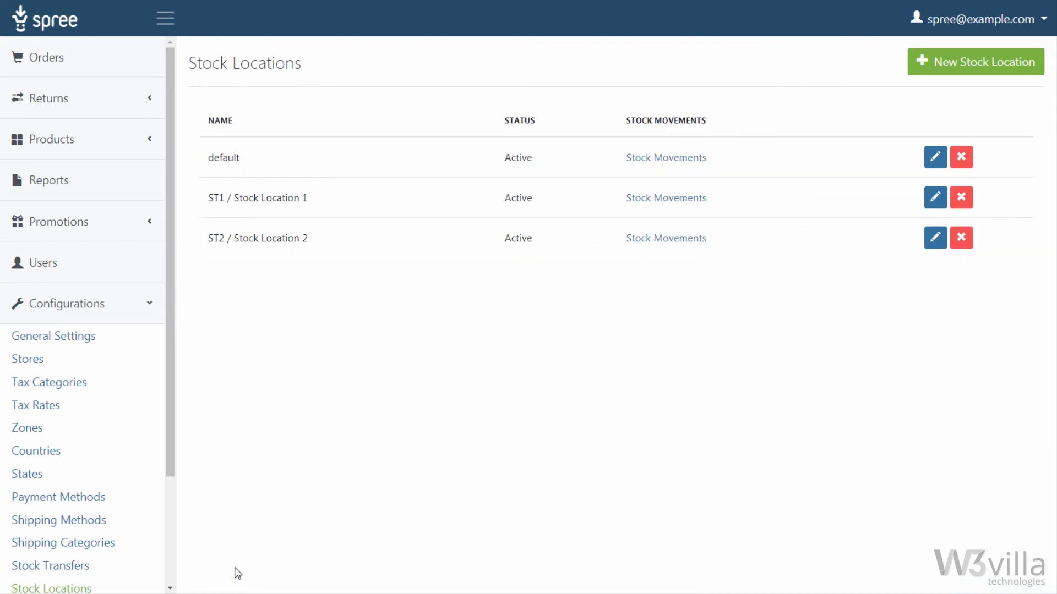
Review the details of Stock Location 2 and delete that stock location
{"action": "left_click", "coordinate": [935, 244]}
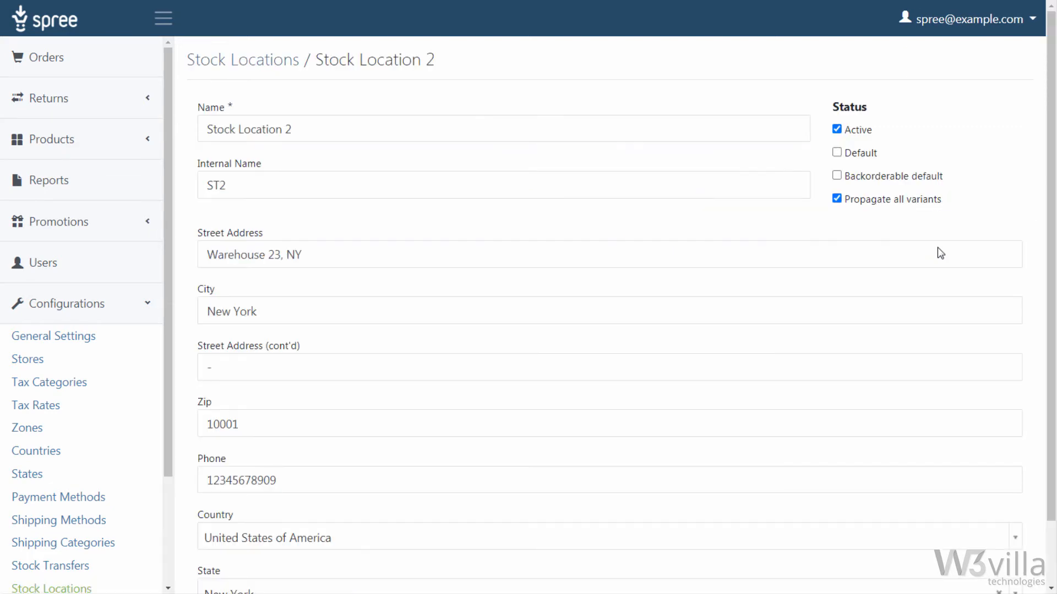
{"action": "left_click", "coordinate": [266, 63]}
{"action": "left_click", "coordinate": [967, 247]}
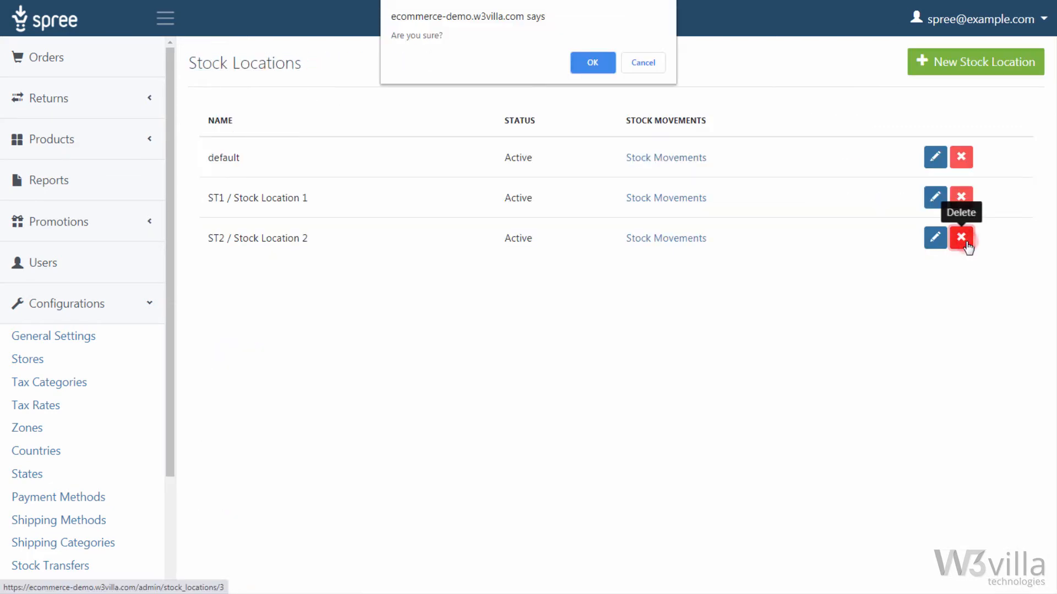
{"action": "left_click", "coordinate": [595, 61]}
Create a store credit category named New Store Credit Category
{"action": "scroll", "coordinate": [90, 481], "scroll_direction": "down", "scroll_amount": 3}
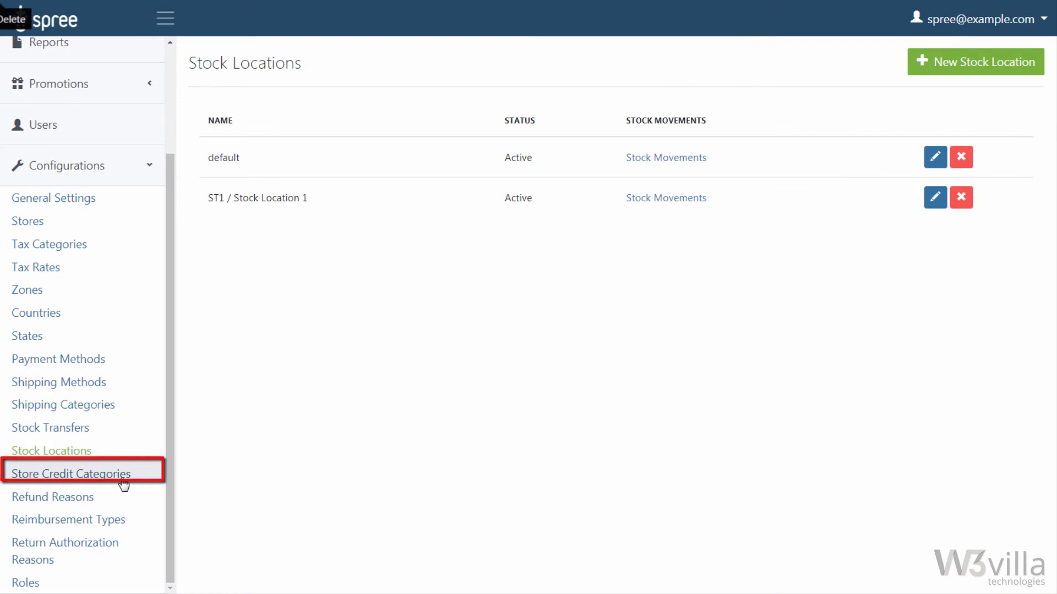
{"action": "left_click", "coordinate": [122, 475]}
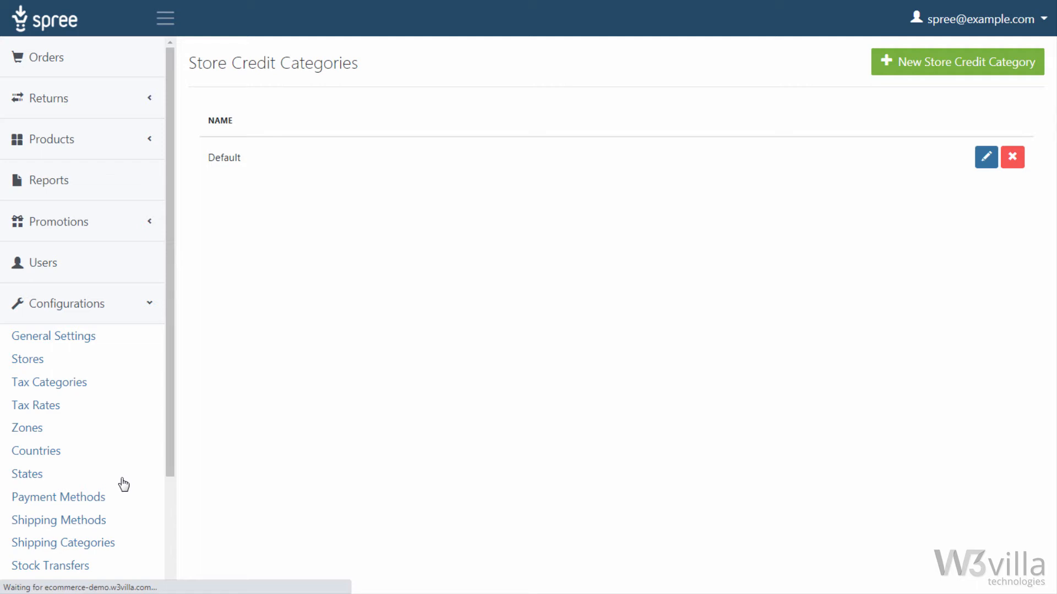
{"action": "left_click", "coordinate": [953, 71]}
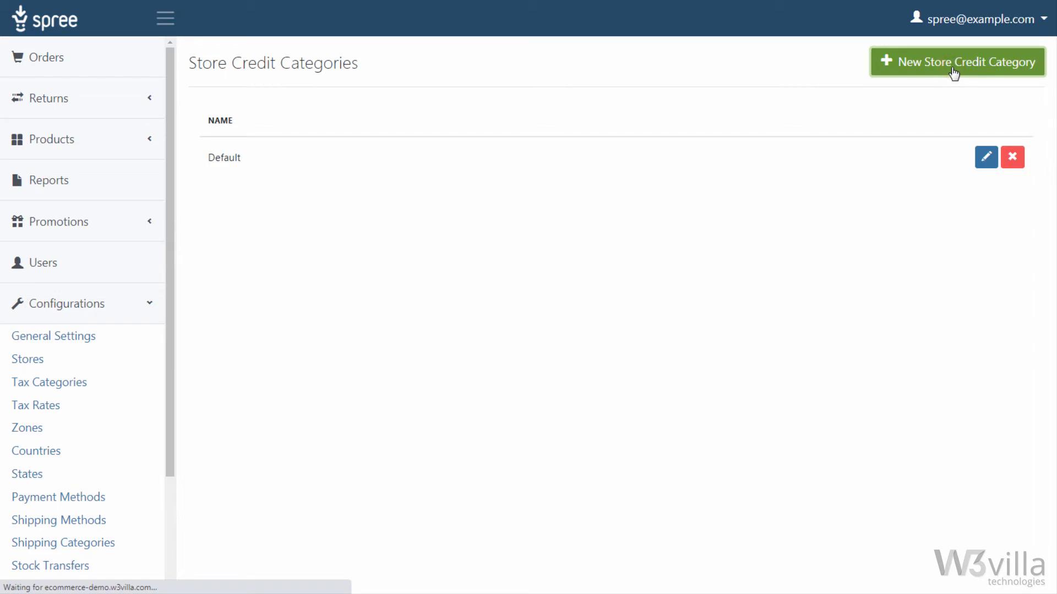
{"action": "left_click", "coordinate": [242, 128]}
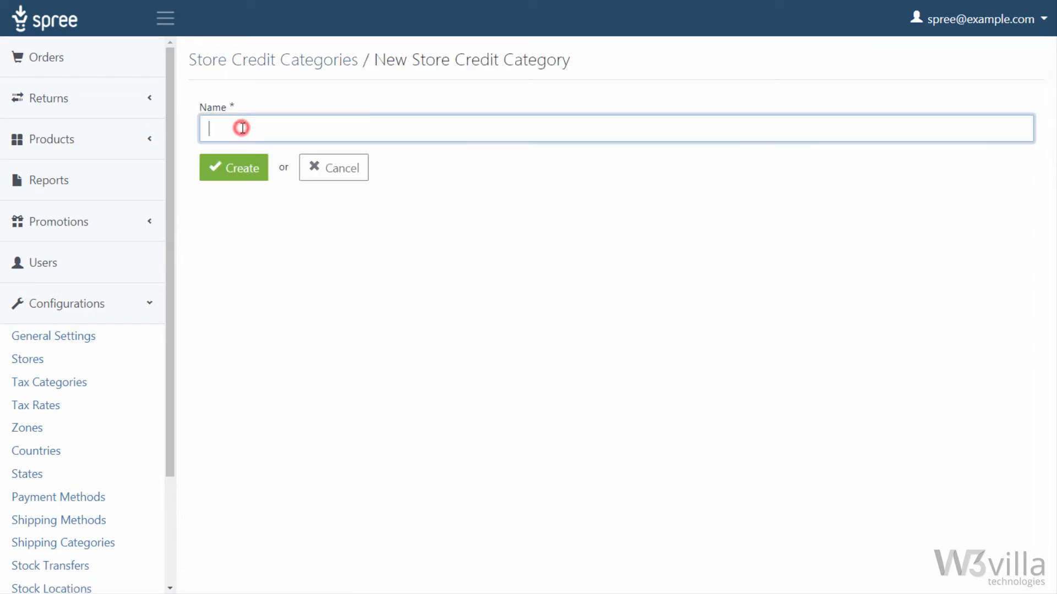
{"action": "type", "text": "S"}
{"action": "key", "text": "BackSpace"}
{"action": "type", "text": "New Store Credit Categorey"}
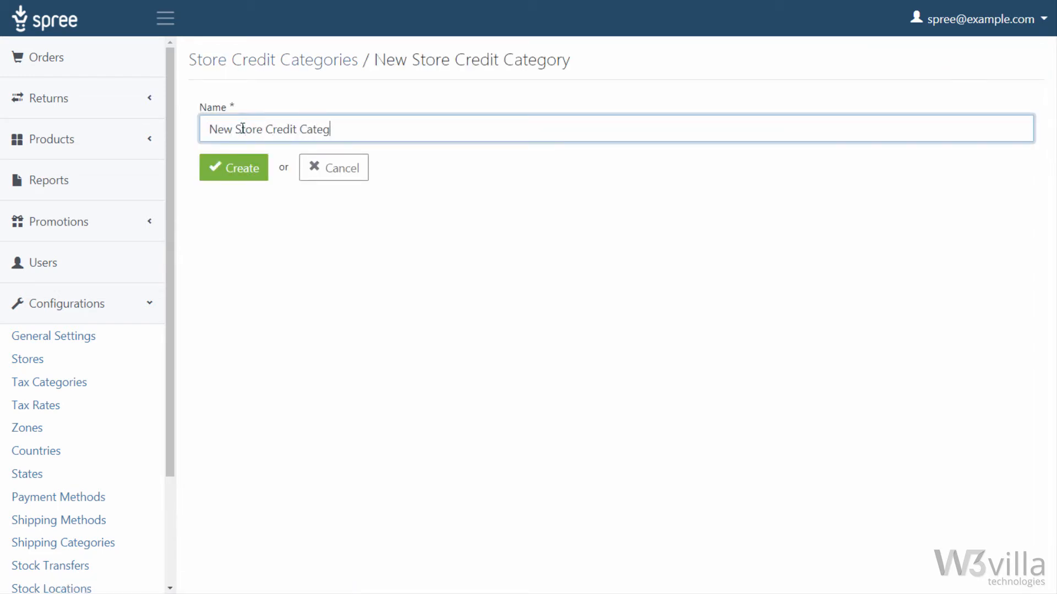
{"action": "key", "text": "BackSpace"}
{"action": "key", "text": "BackSpace"}
{"action": "type", "text": "y"}
{"action": "left_click", "coordinate": [257, 178]}
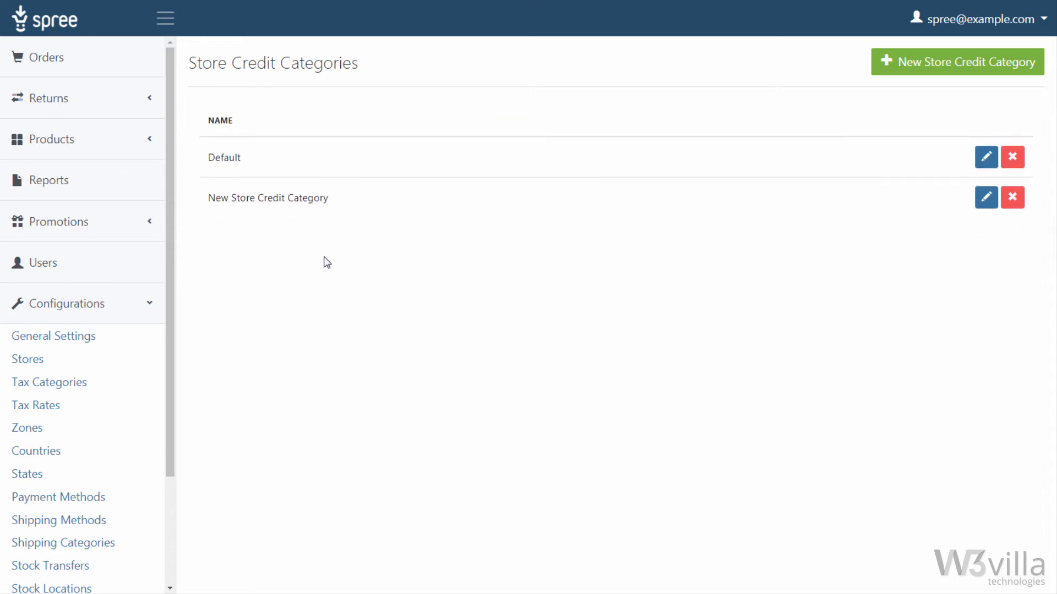
Delete the store credit category named New Store Credit Category and confirm the removal
{"action": "left_click", "coordinate": [987, 198]}
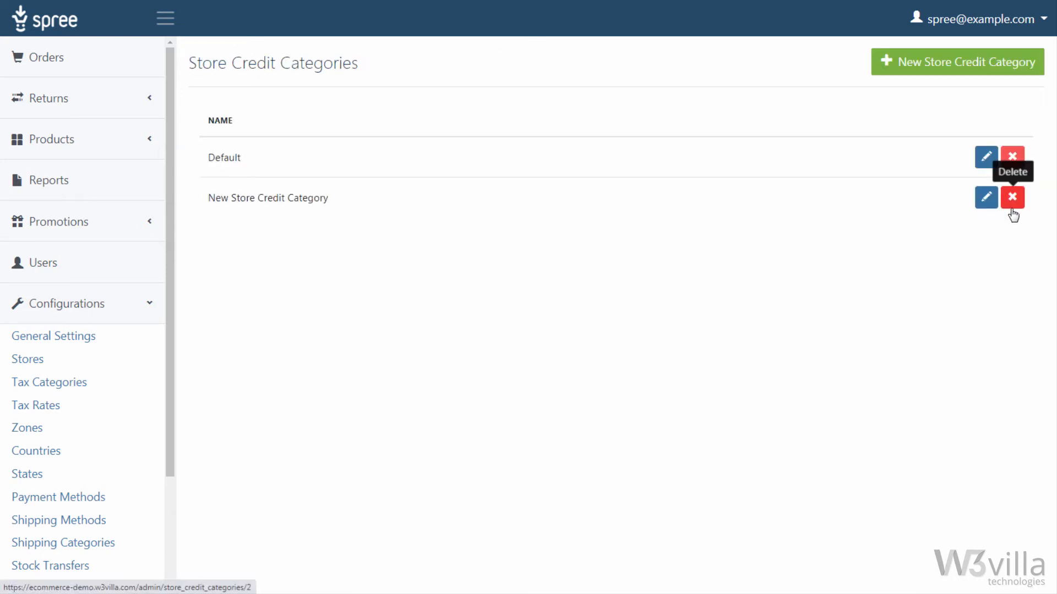
{"action": "left_click", "coordinate": [1012, 198]}
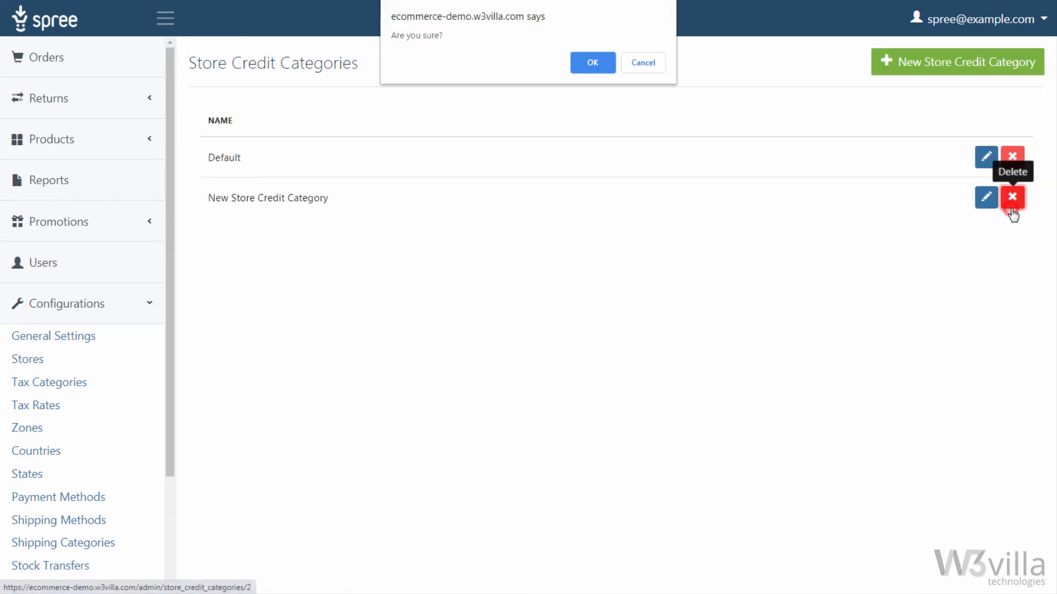
{"action": "left_click", "coordinate": [608, 73]}
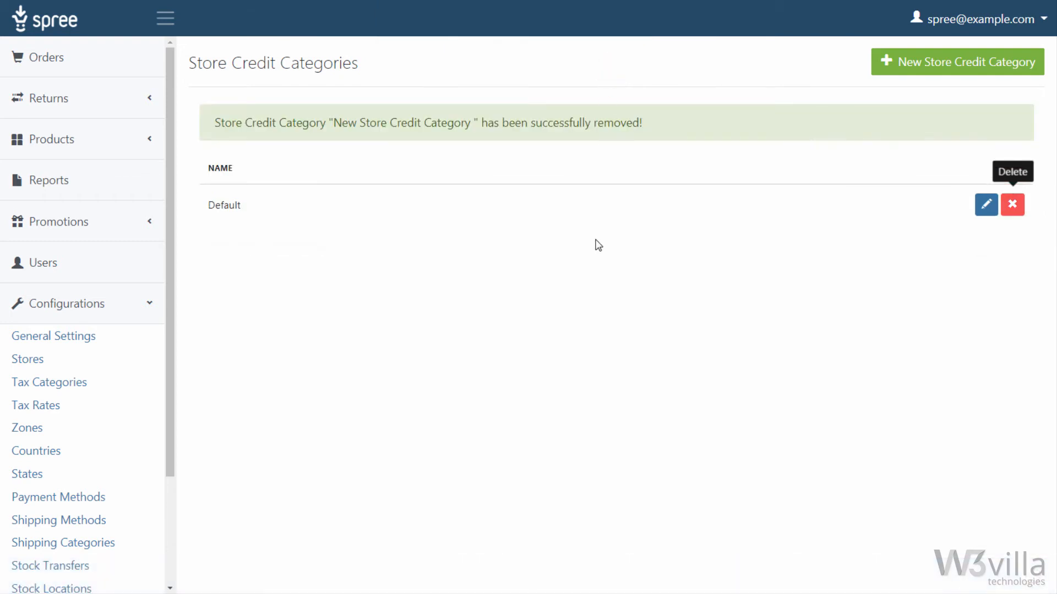
Create an active refund reason named New refund reason
{"action": "scroll", "coordinate": [101, 498], "scroll_direction": "down", "scroll_amount": 3}
{"action": "left_click", "coordinate": [102, 500]}
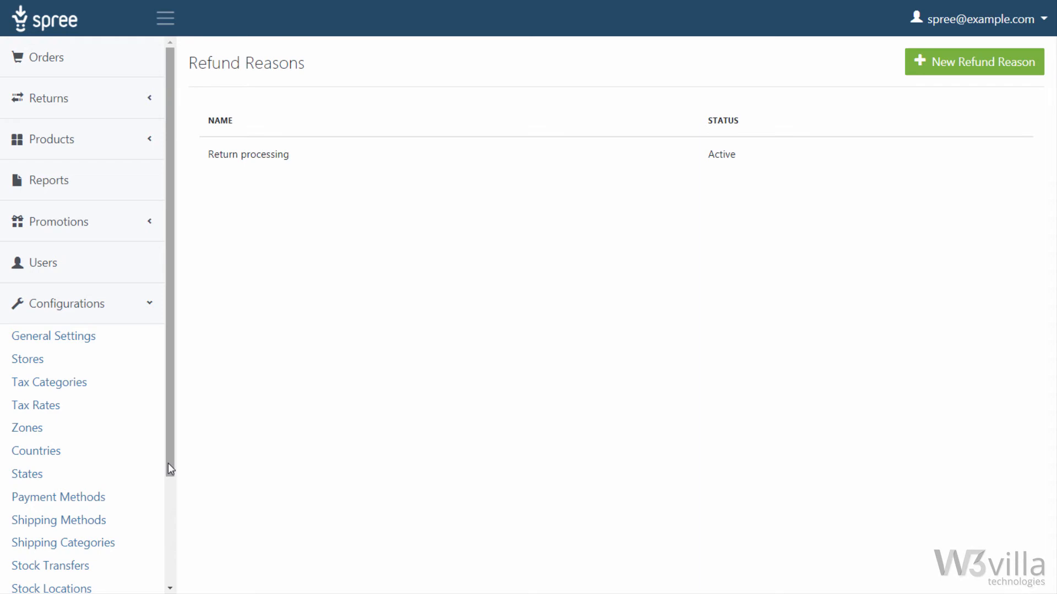
{"action": "scroll", "coordinate": [167, 464], "scroll_direction": "down", "scroll_amount": 3}
{"action": "left_click", "coordinate": [911, 71]}
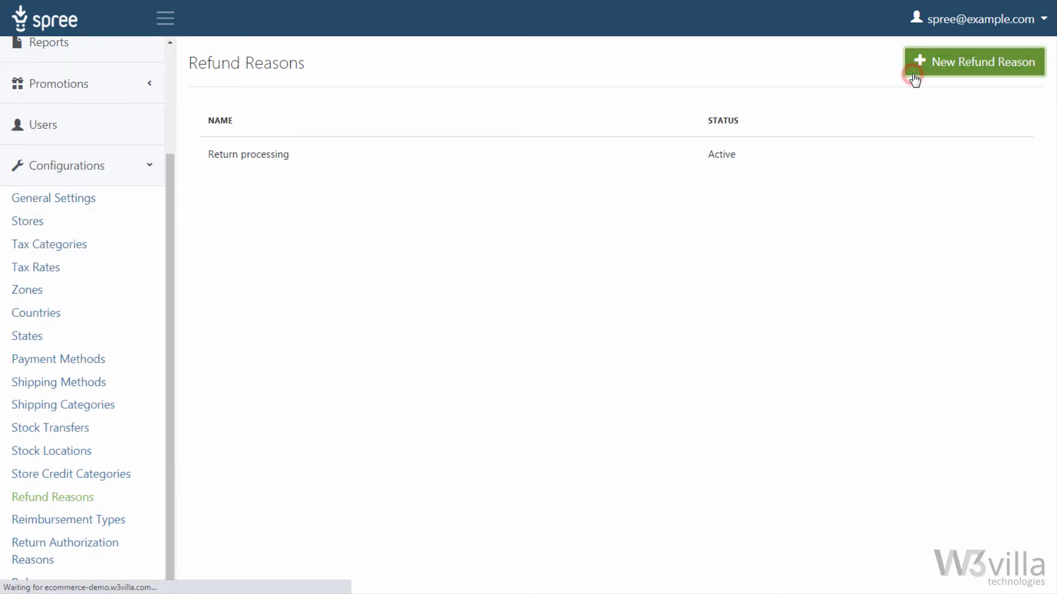
{"action": "left_click", "coordinate": [269, 127]}
{"action": "type", "text": "New refund reason"}
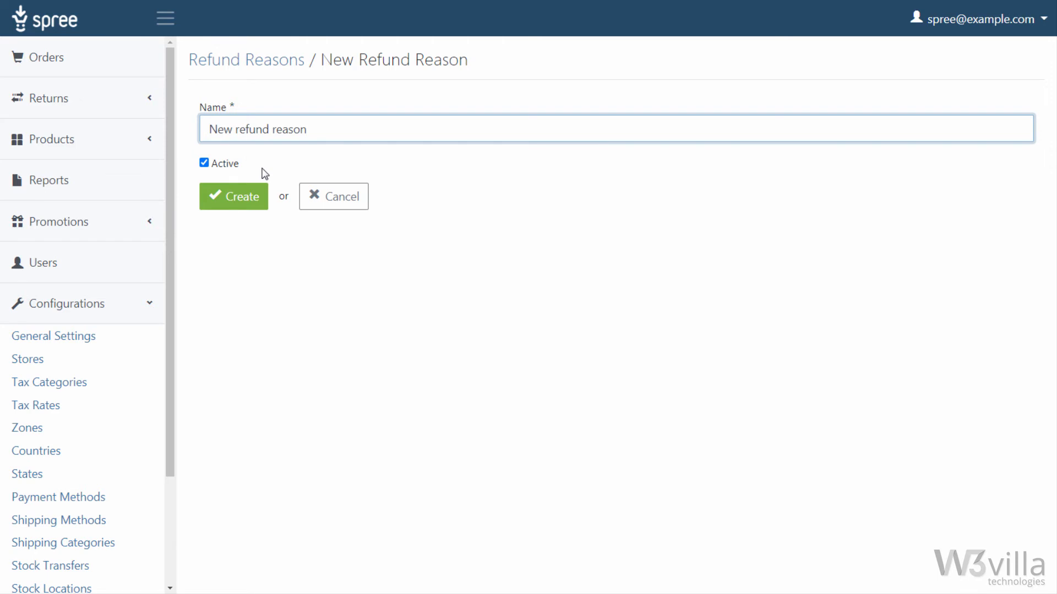
{"action": "left_click", "coordinate": [221, 203]}
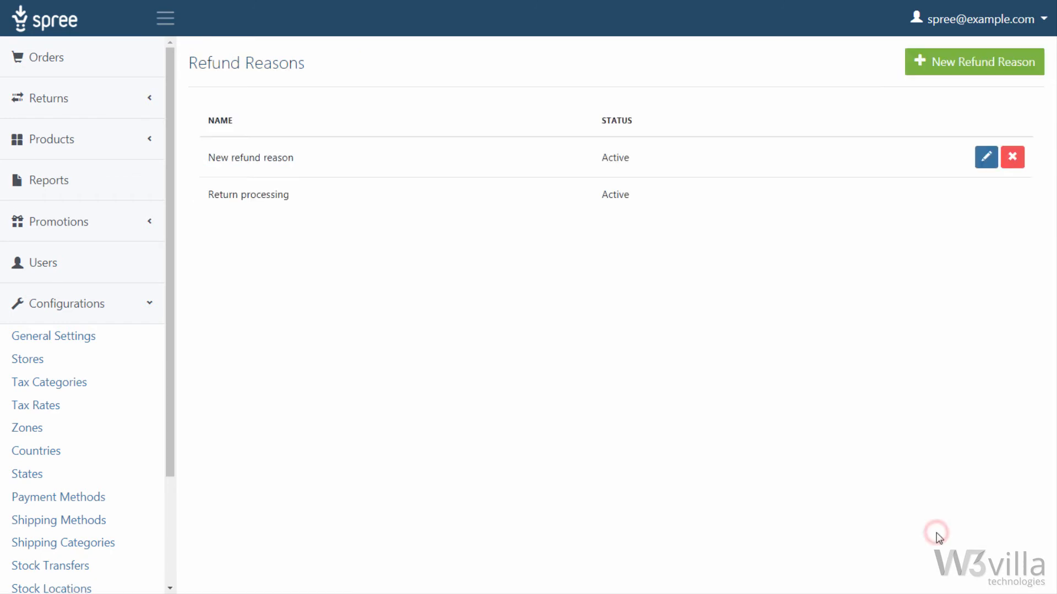
Delete the refund reason named New refund reason and confirm the removal
{"action": "left_click", "coordinate": [988, 162]}
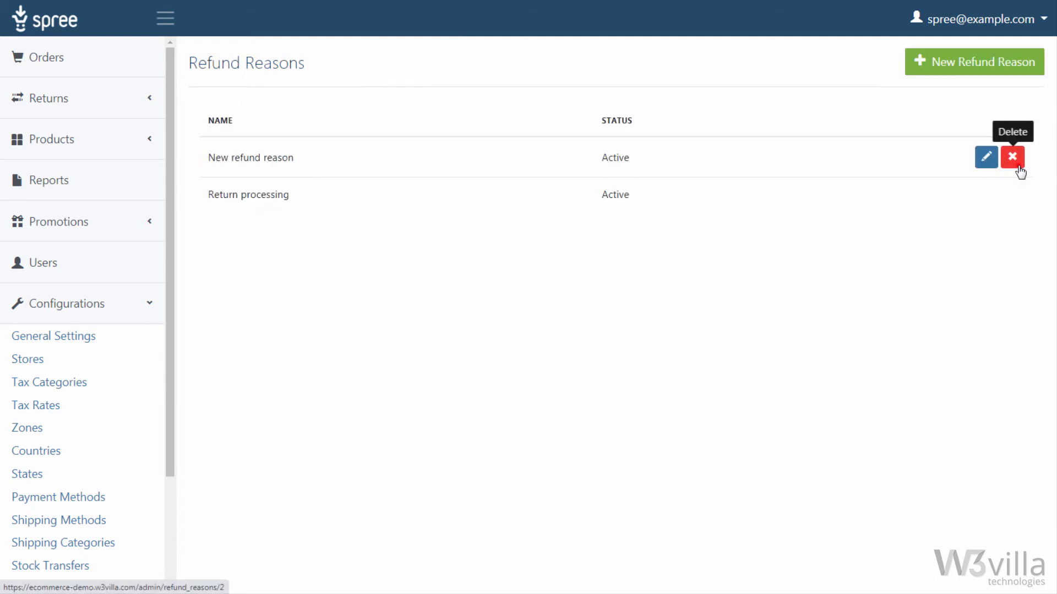
{"action": "left_click", "coordinate": [1012, 158]}
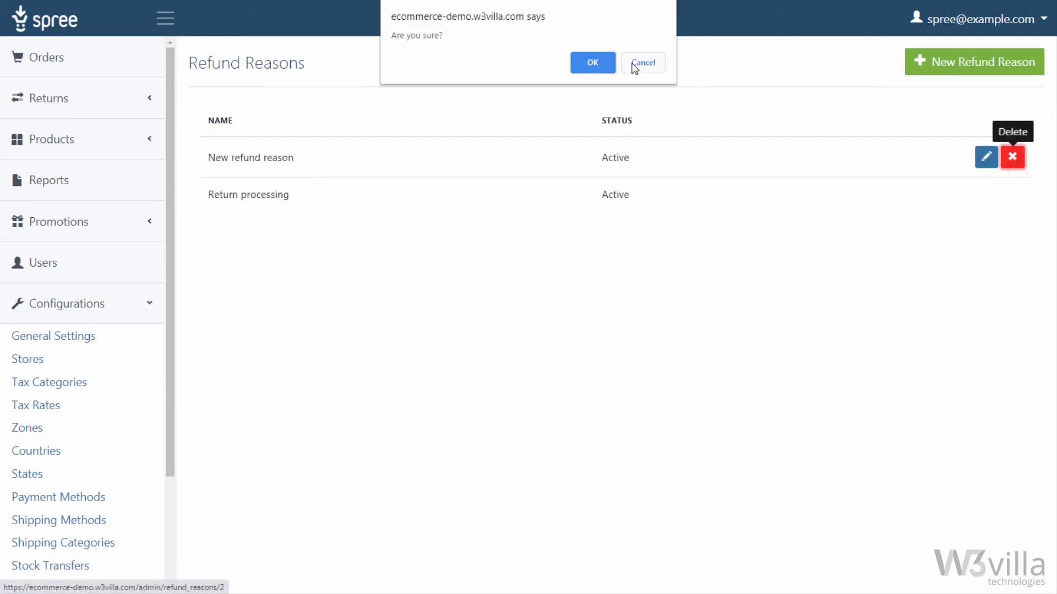
{"action": "left_click", "coordinate": [609, 67]}
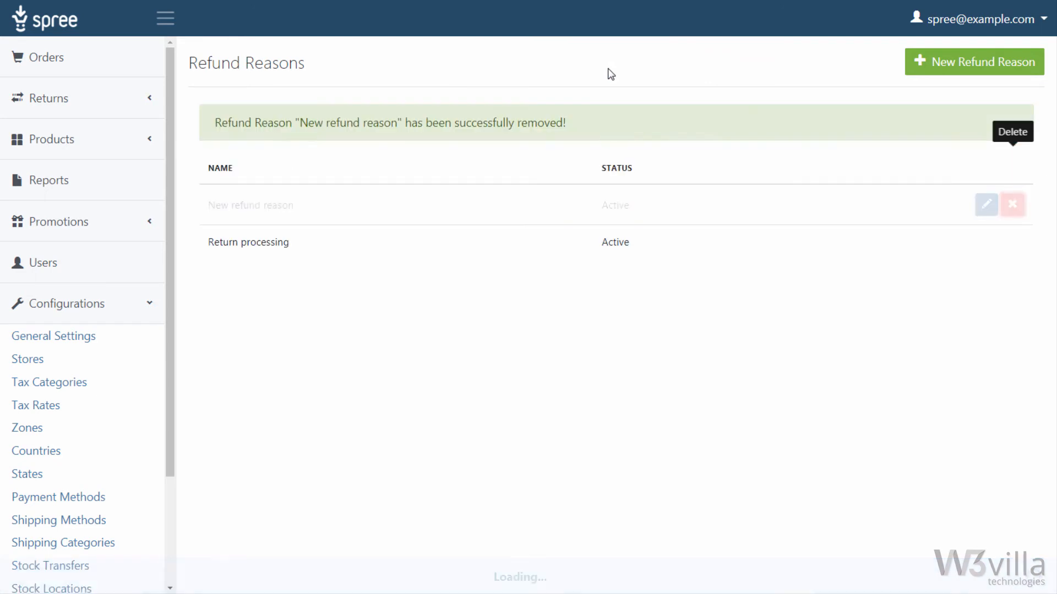
Create an active, mutable reimbursement type named Reimbursement Type 1 with the type Spree::ReimbursementType::Credit
{"action": "scroll", "coordinate": [160, 539], "scroll_direction": "down", "scroll_amount": 3}
{"action": "left_click", "coordinate": [123, 523]}
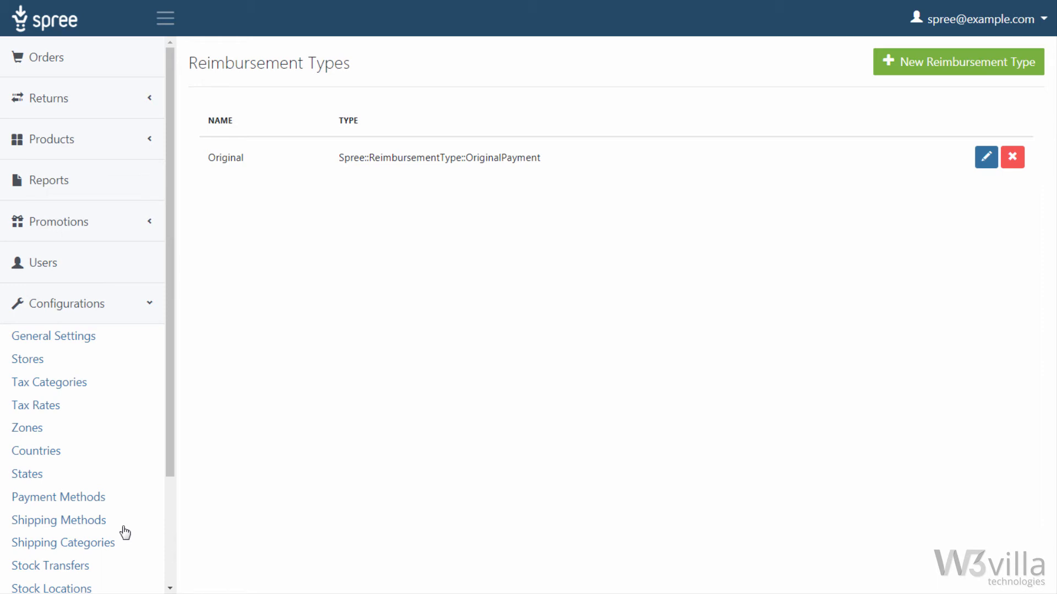
{"action": "left_click", "coordinate": [887, 75]}
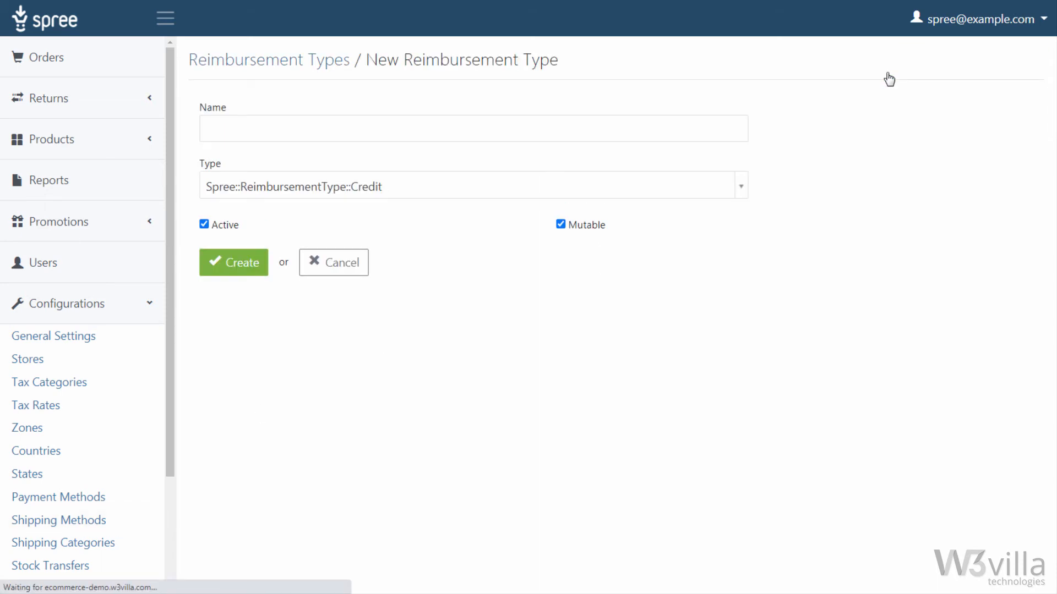
{"action": "left_click", "coordinate": [610, 141]}
{"action": "type", "text": "Reimbursement Type 1"}
{"action": "left_click", "coordinate": [740, 193]}
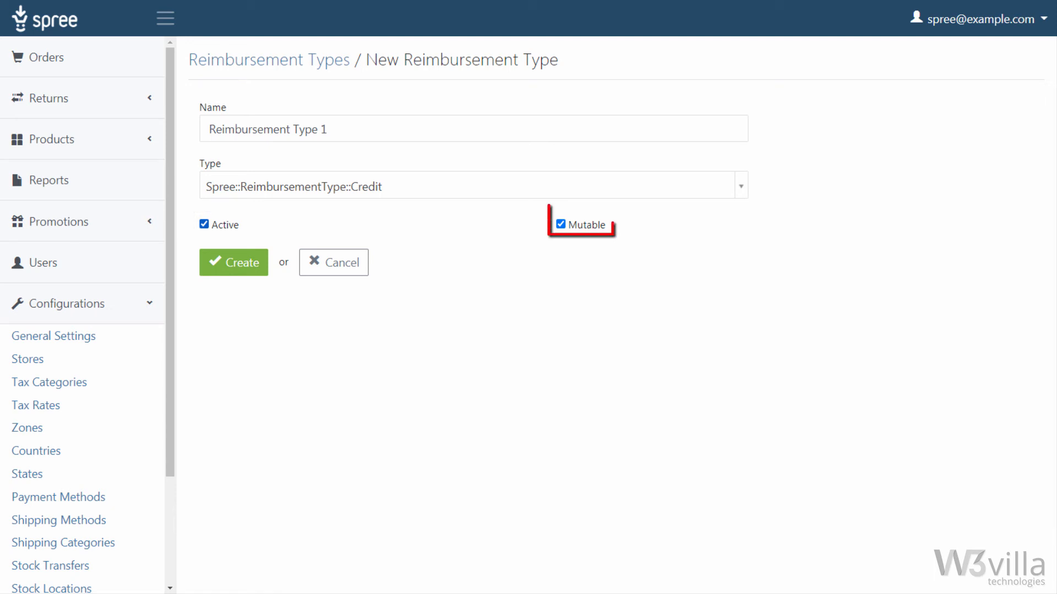
{"action": "left_click", "coordinate": [248, 270]}
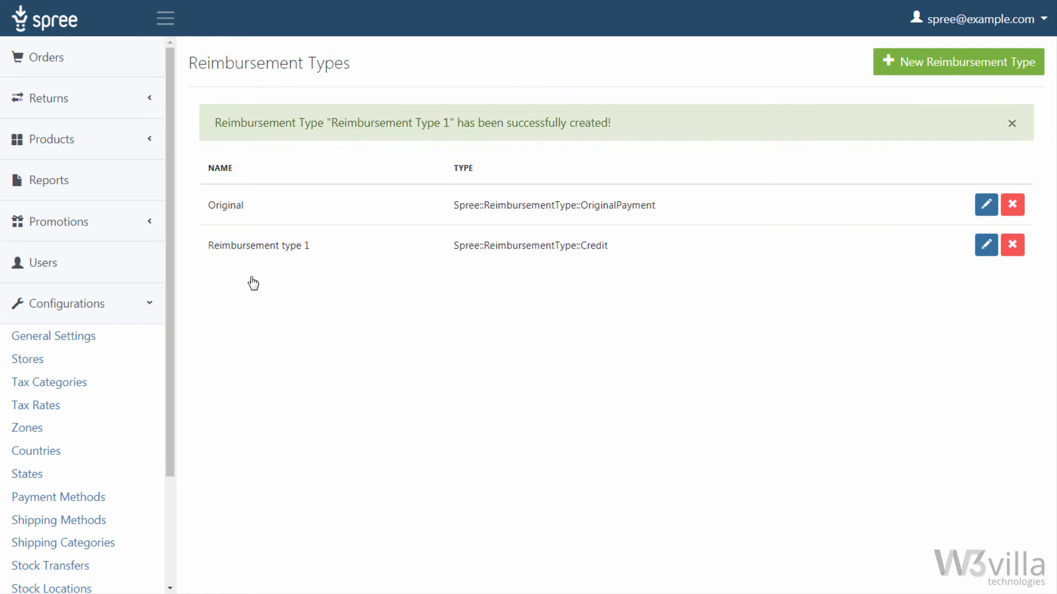
Delete the reimbursement type named Reimbursement type 1 and confirm the removal
{"action": "left_click", "coordinate": [987, 198]}
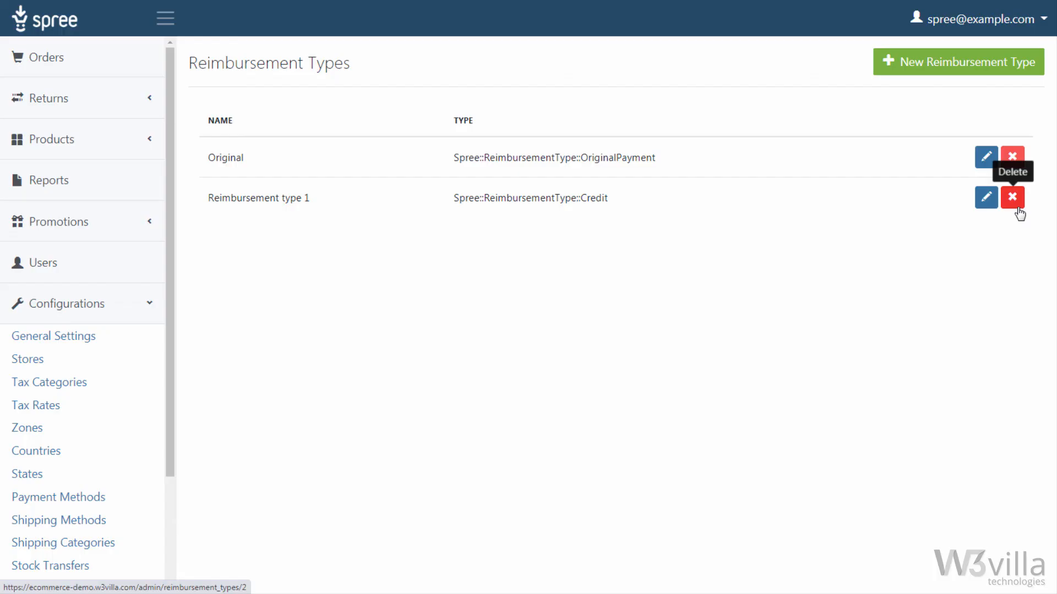
{"action": "left_click", "coordinate": [1020, 214]}
{"action": "left_click", "coordinate": [599, 70]}
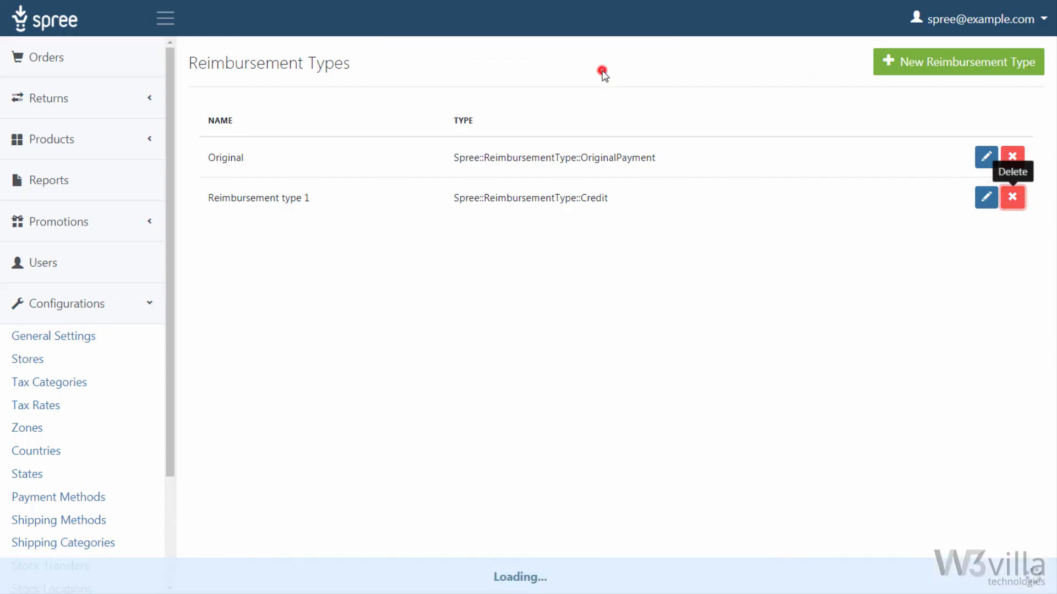
Create an active return authorization reason named RMA reason 1
{"action": "scroll", "coordinate": [104, 555], "scroll_direction": "down", "scroll_amount": 3}
{"action": "left_click", "coordinate": [105, 556]}
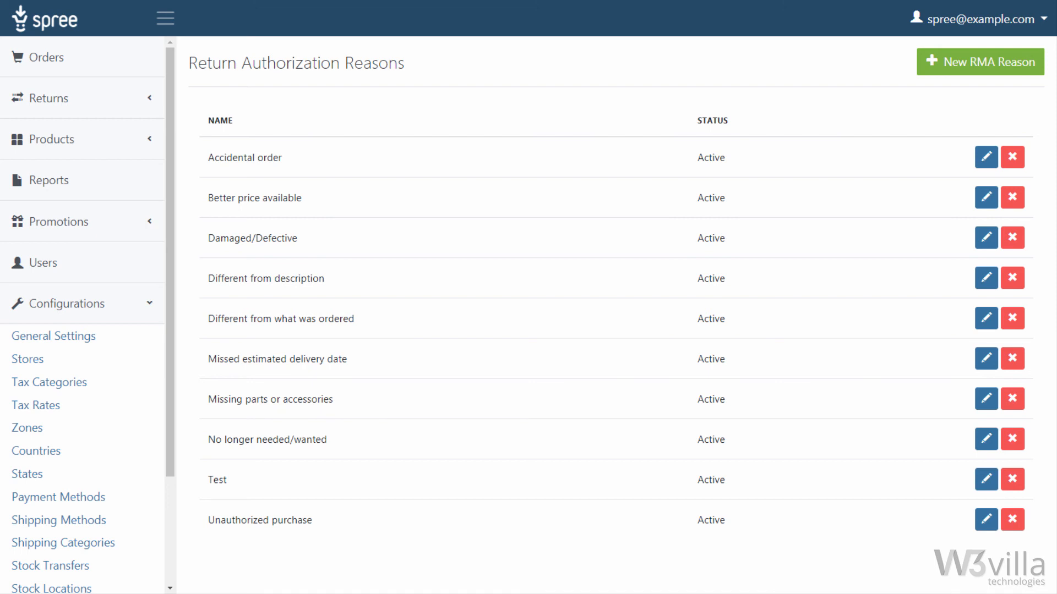
{"action": "left_click", "coordinate": [937, 72]}
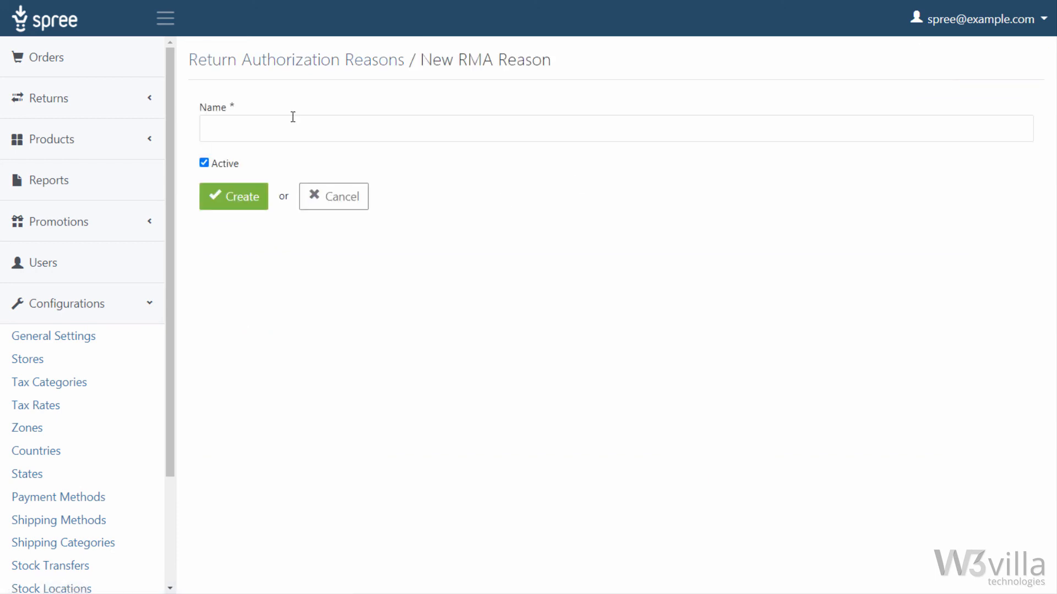
{"action": "left_click", "coordinate": [269, 124]}
{"action": "type", "text": "RMA reason 1"}
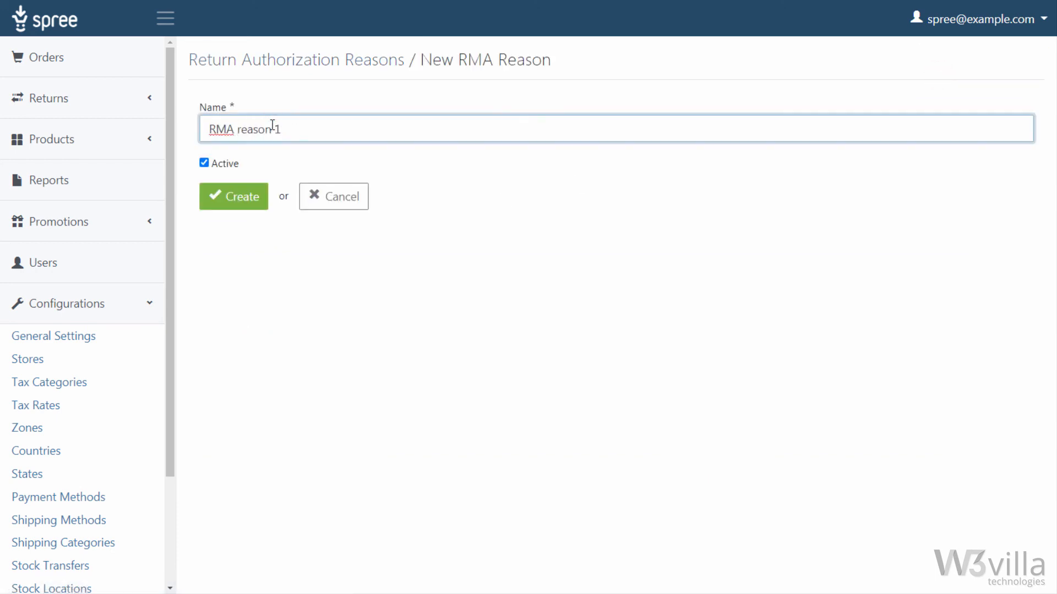
{"action": "left_click", "coordinate": [248, 195]}
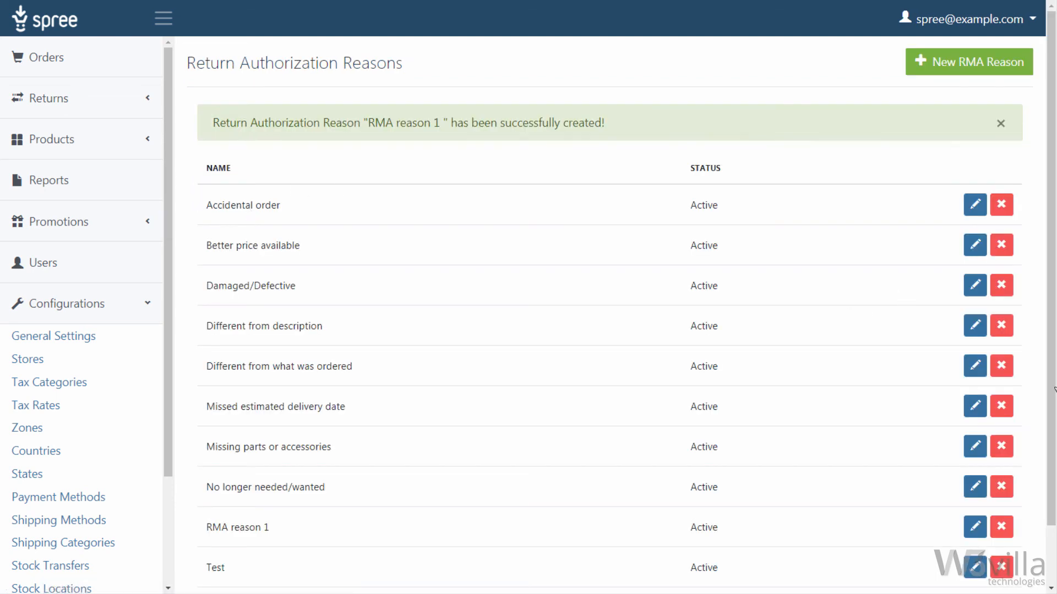
Look at the edit form of RMA reason 1 without changing it, and delete that return authorization reason, confirming the removal
{"action": "left_click", "coordinate": [976, 460]}
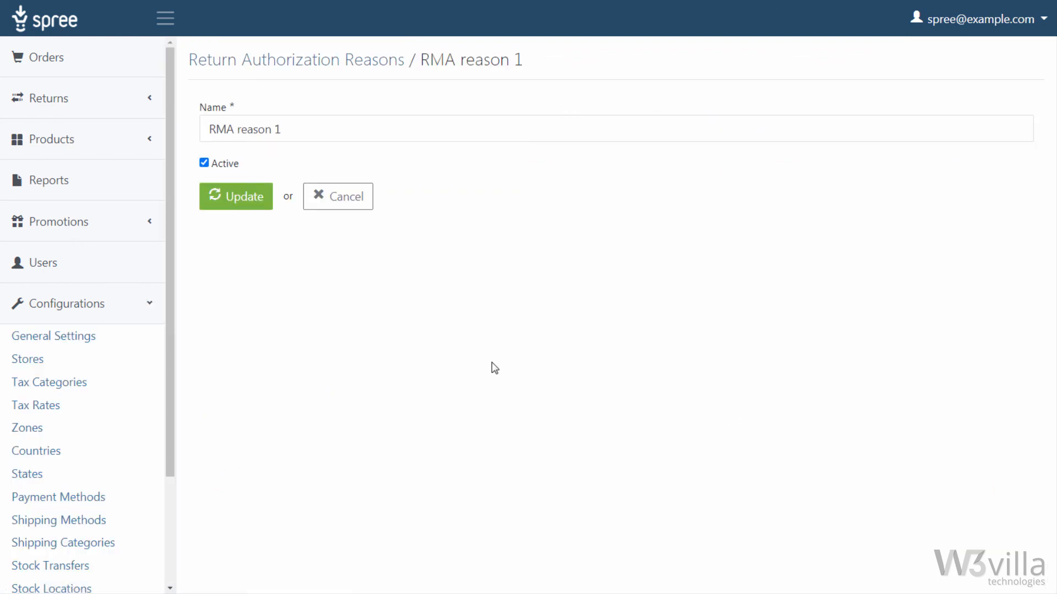
{"action": "left_click", "coordinate": [342, 197]}
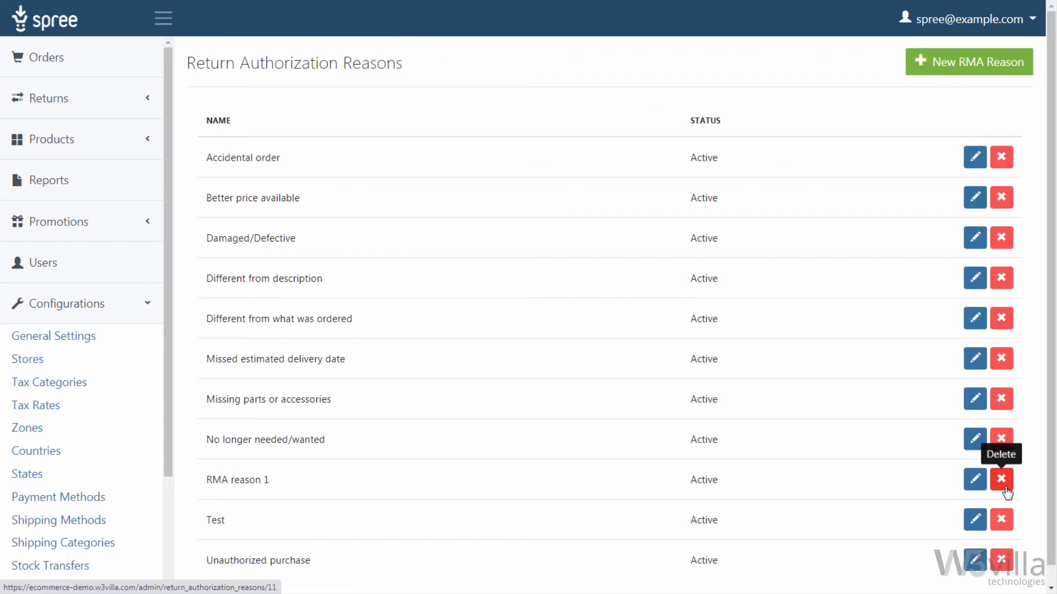
{"action": "left_click", "coordinate": [1004, 487]}
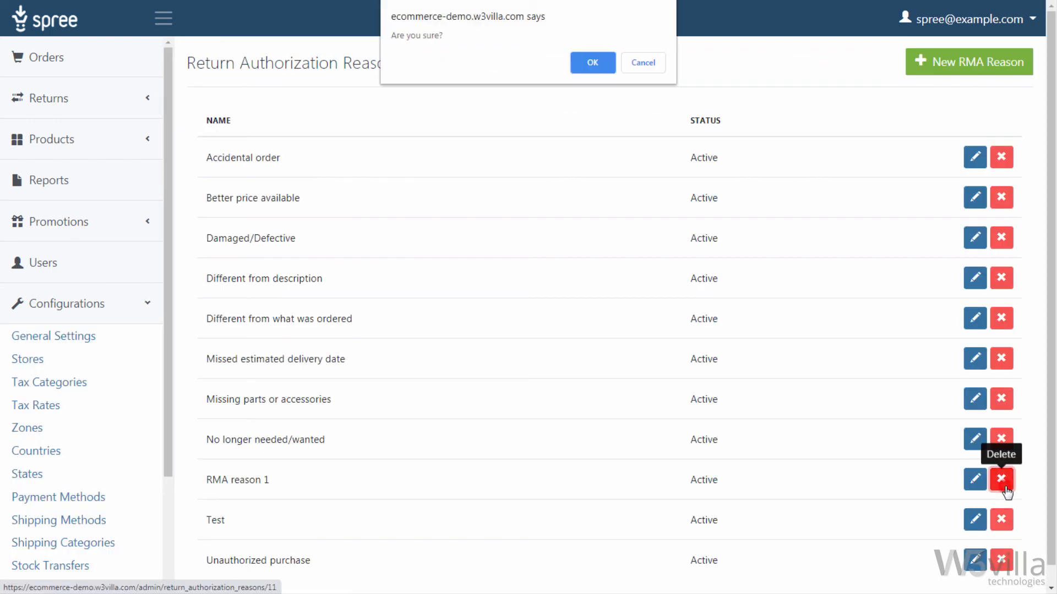
{"action": "left_click", "coordinate": [597, 74]}
Create a user role named New Role in the store's role configuration
{"action": "scroll", "coordinate": [84, 583], "scroll_direction": "down", "scroll_amount": 3}
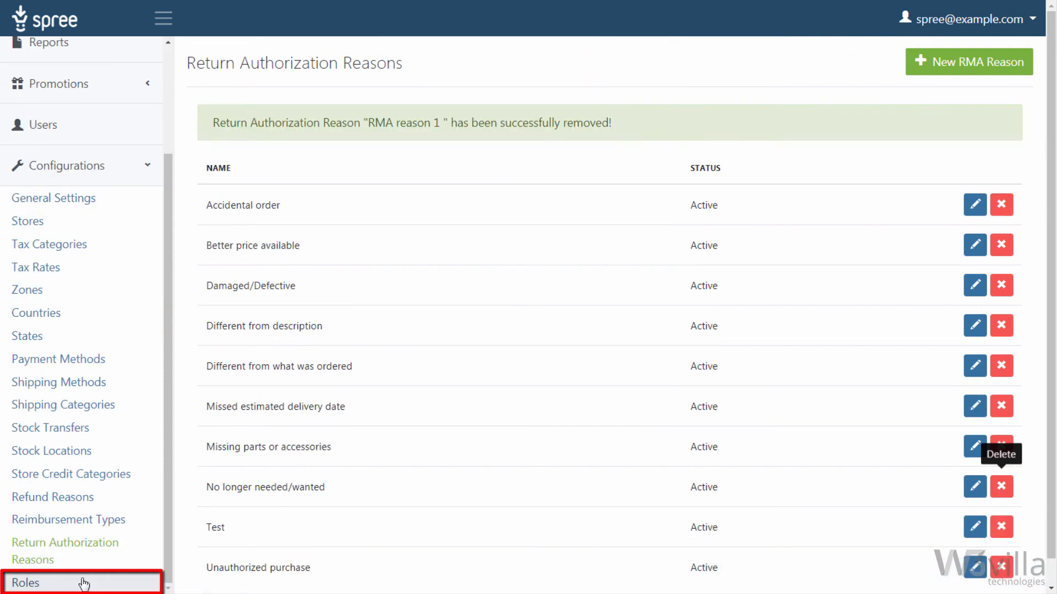
{"action": "left_click", "coordinate": [82, 583]}
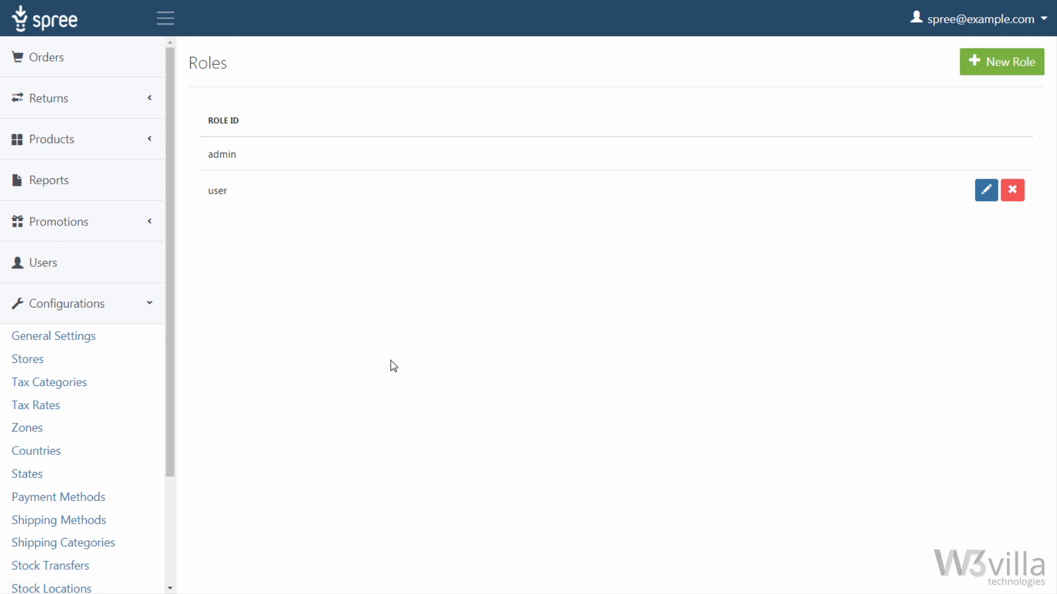
{"action": "left_click", "coordinate": [982, 76]}
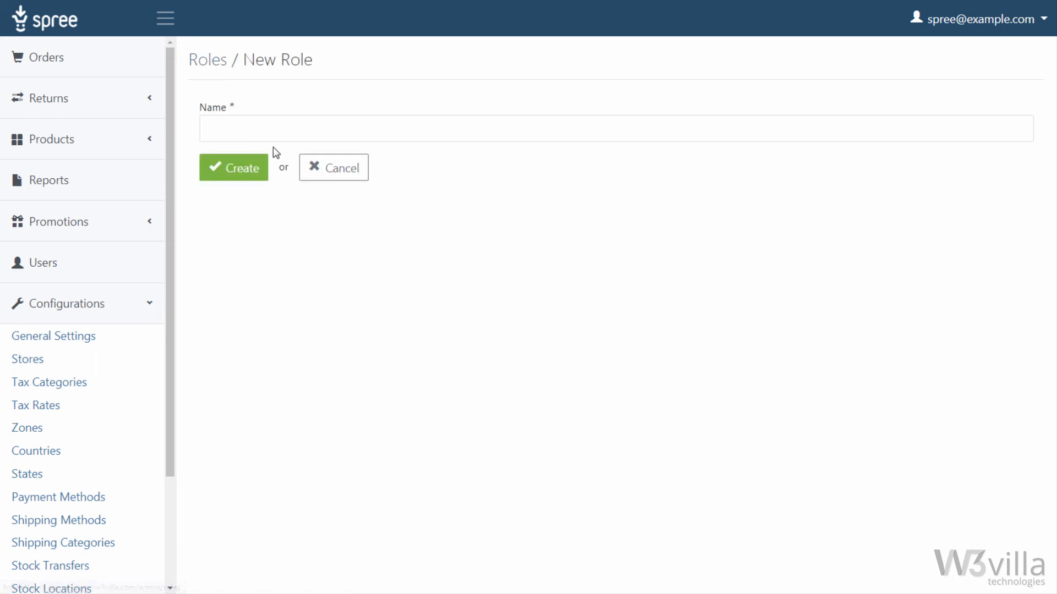
{"action": "left_click", "coordinate": [272, 130]}
{"action": "type", "text": "New Role"}
{"action": "left_click", "coordinate": [246, 175]}
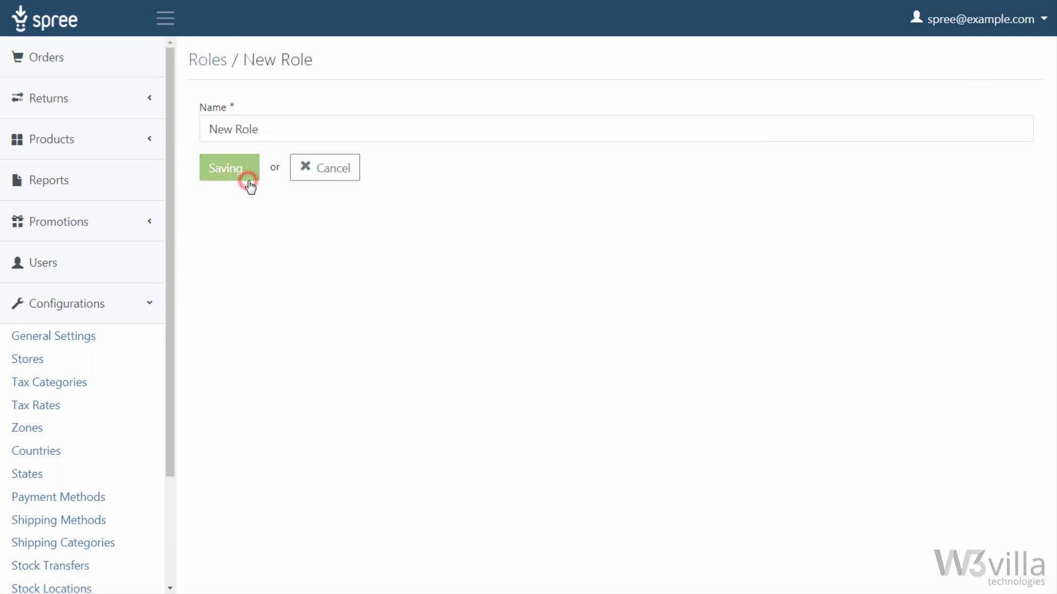